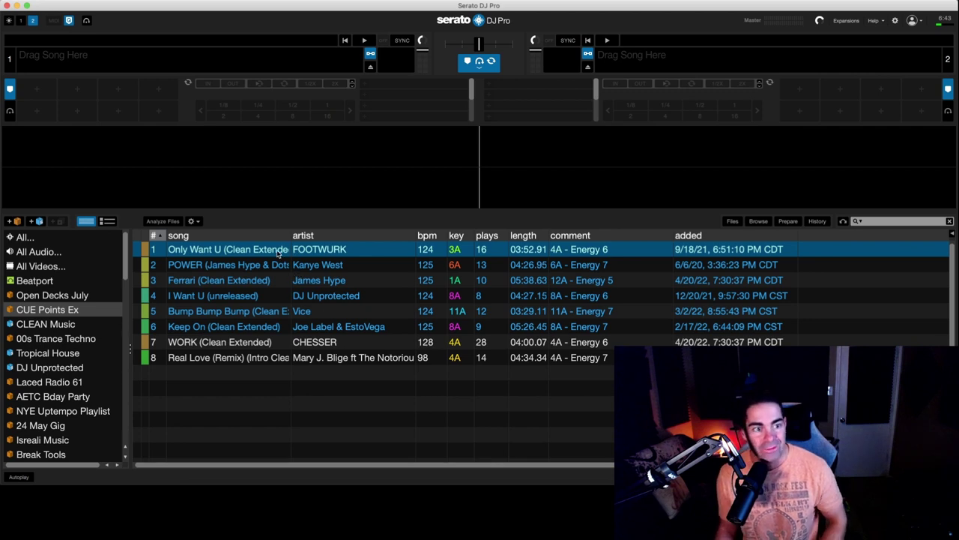
- Load Only Want U, then POWER, then Ferrari (Clean Extended) onto deck 1
{"action": "key", "text": "shift+Left"}
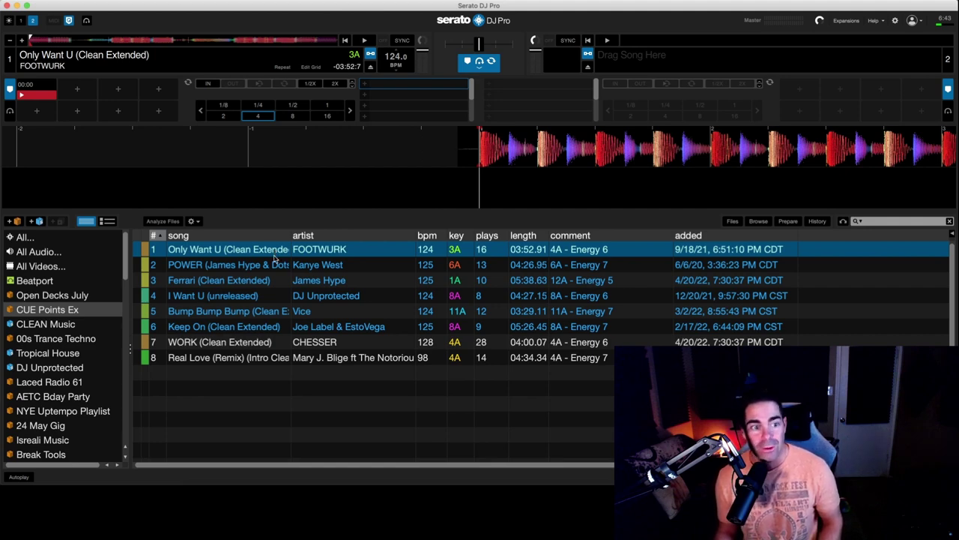
{"action": "left_click", "coordinate": [265, 267]}
{"action": "key", "text": "shift+Left"}
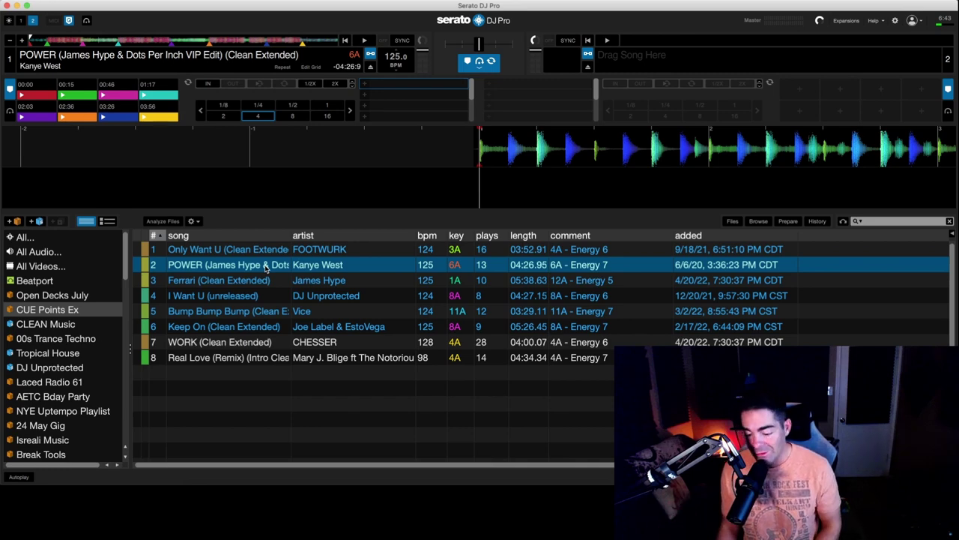
{"action": "left_click", "coordinate": [254, 282]}
{"action": "key", "text": "shift+Left"}
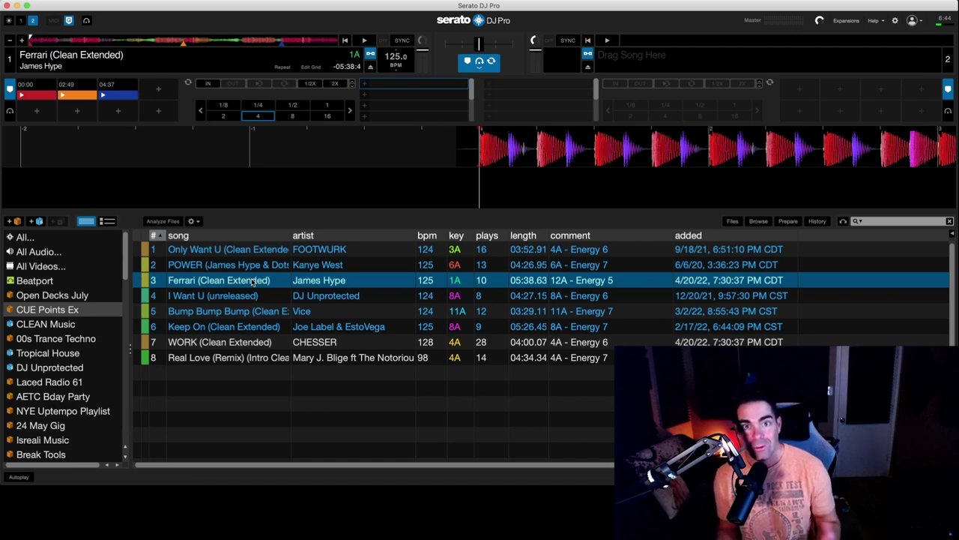
- Load I Want U, preview its green 01:48 and blue 03:21 cues, then load Bump Bump Bump
{"action": "left_click", "coordinate": [210, 296]}
{"action": "key", "text": "shift+Left"}
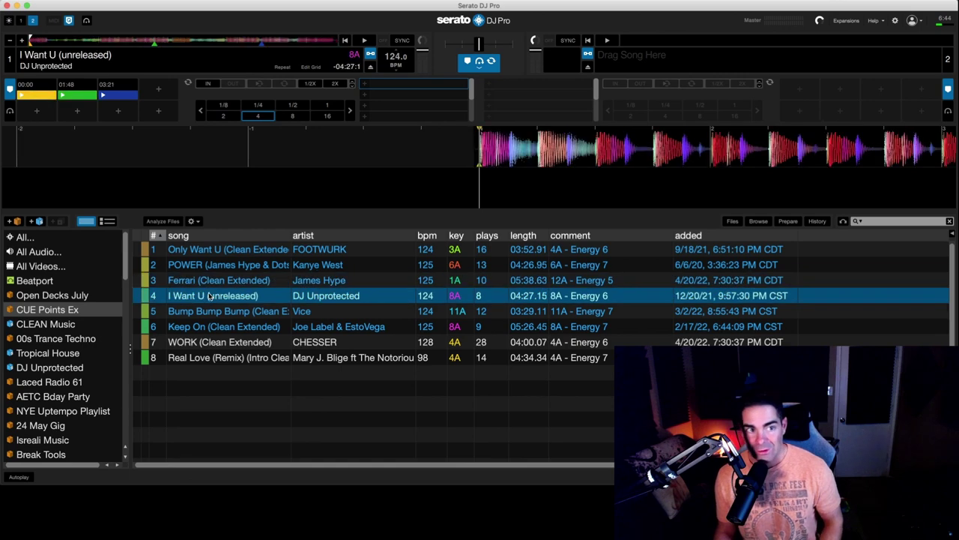
{"action": "left_click", "coordinate": [64, 95]}
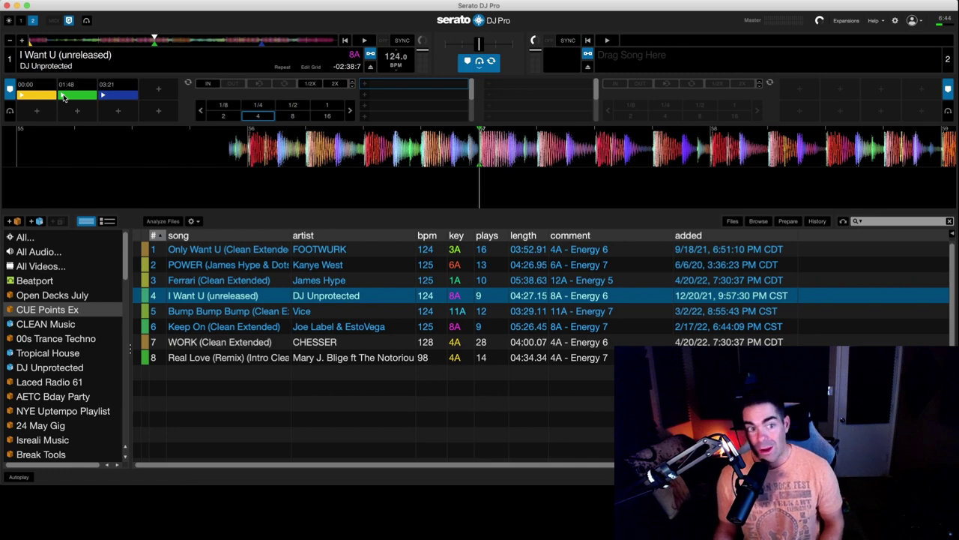
{"action": "left_click", "coordinate": [106, 95]}
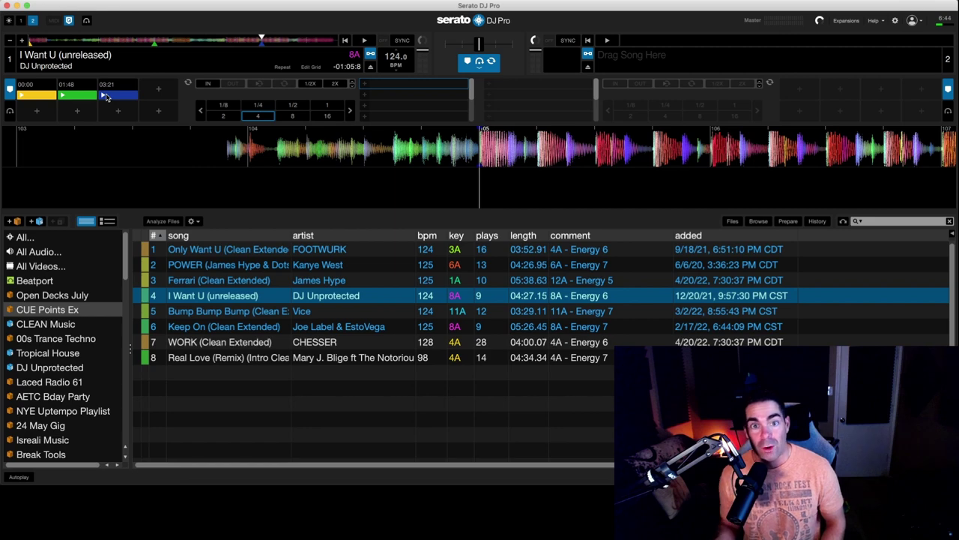
{"action": "left_click", "coordinate": [249, 313]}
{"action": "key", "text": "shift+Left"}
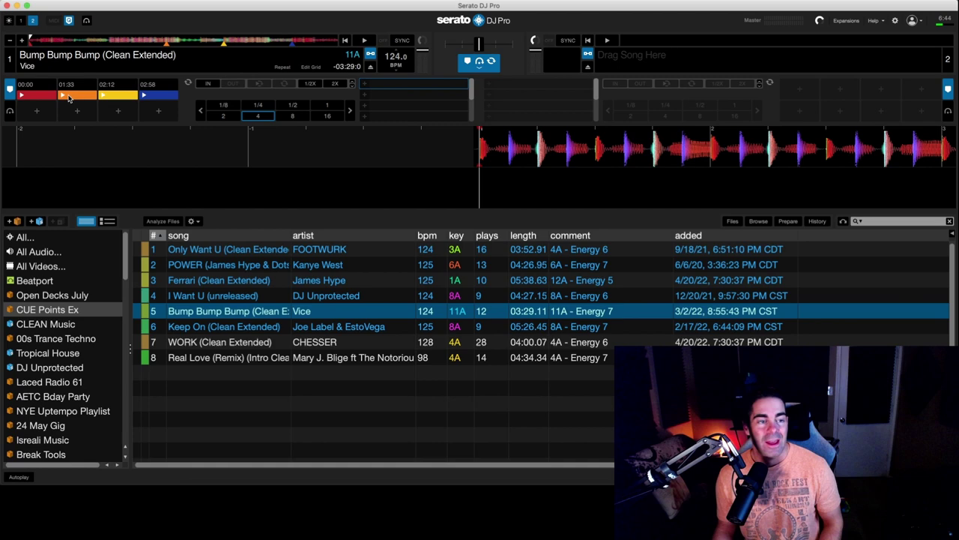
{"action": "left_click", "coordinate": [67, 98]}
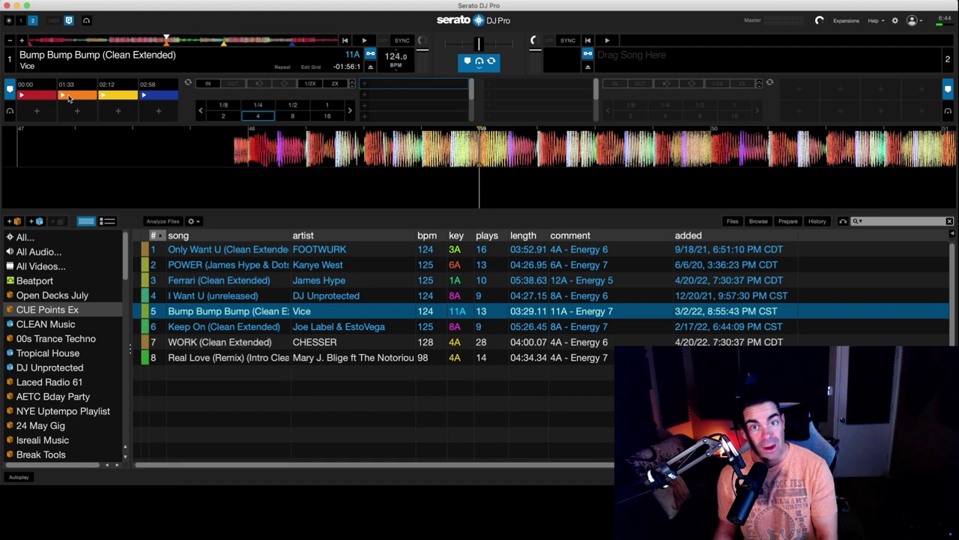
{"action": "left_click", "coordinate": [156, 97]}
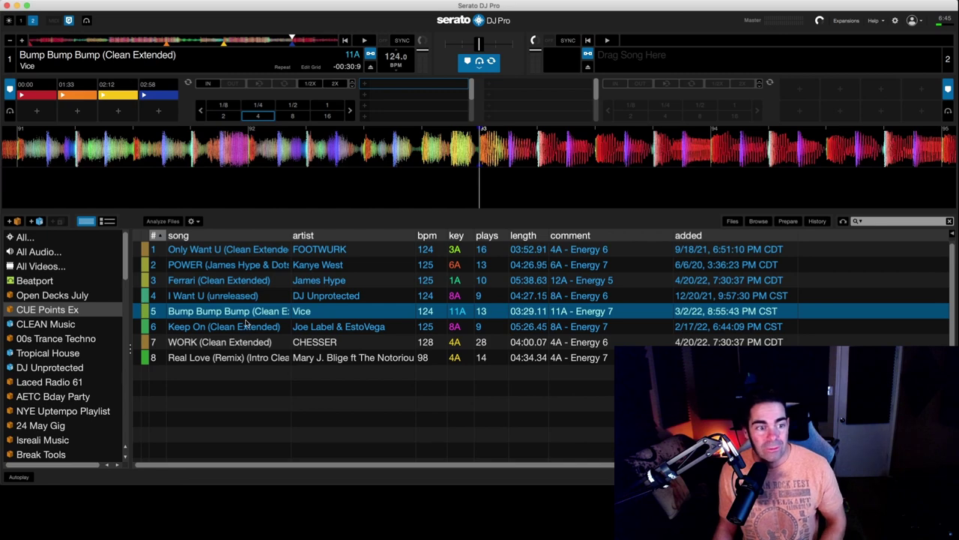
{"action": "left_click", "coordinate": [103, 95]}
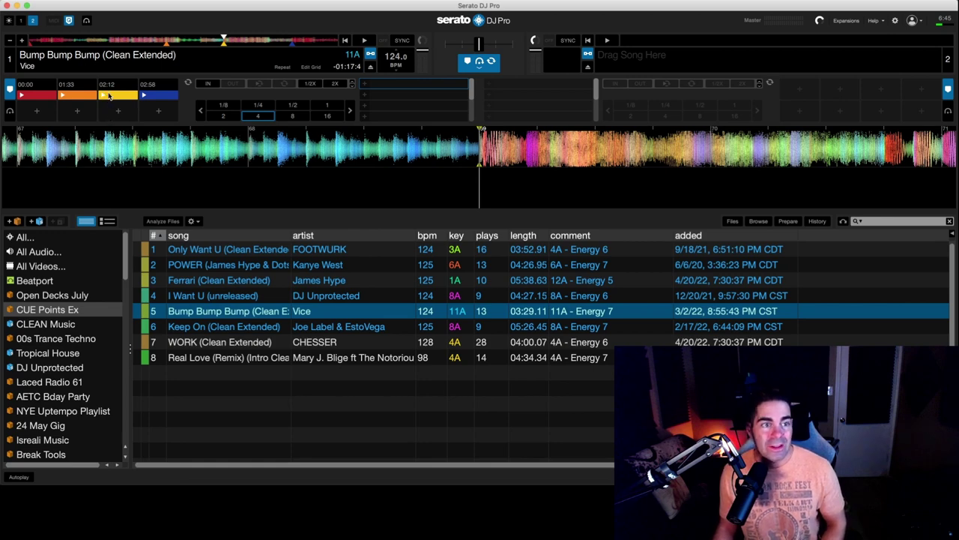
{"action": "key", "text": "Up"}
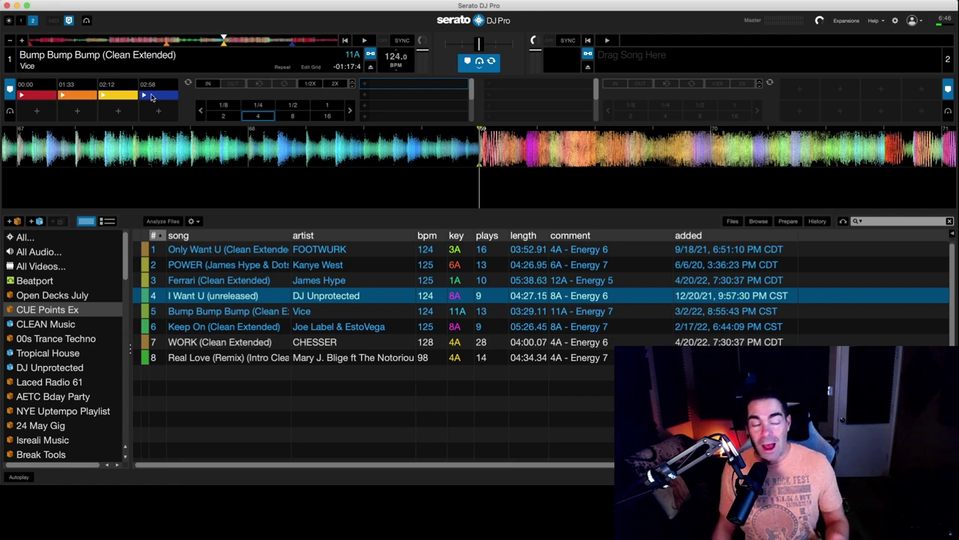
- Load Keep On (Clean Extended) on deck 1 and line playback up with bar 81
{"action": "left_click", "coordinate": [240, 330]}
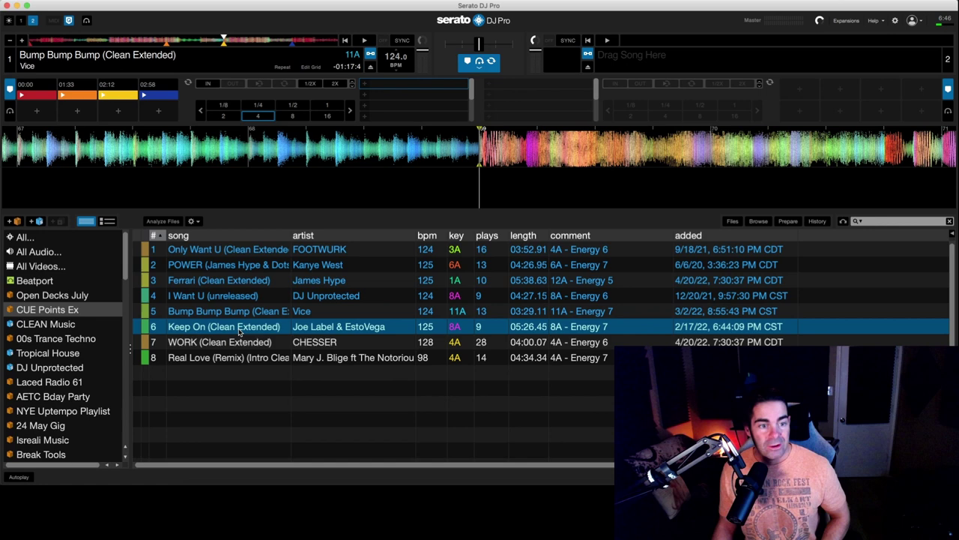
{"action": "key", "text": "shift+Left"}
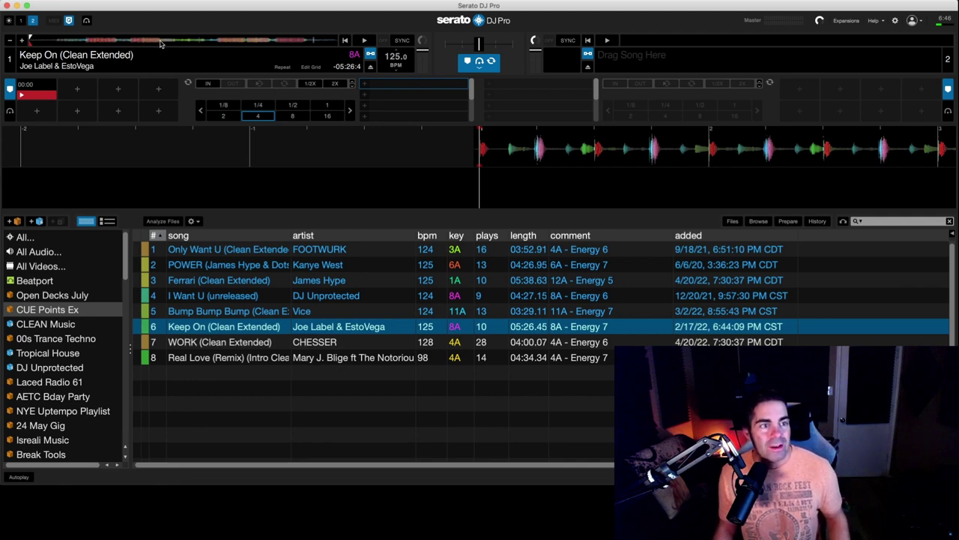
{"action": "left_click", "coordinate": [159, 42]}
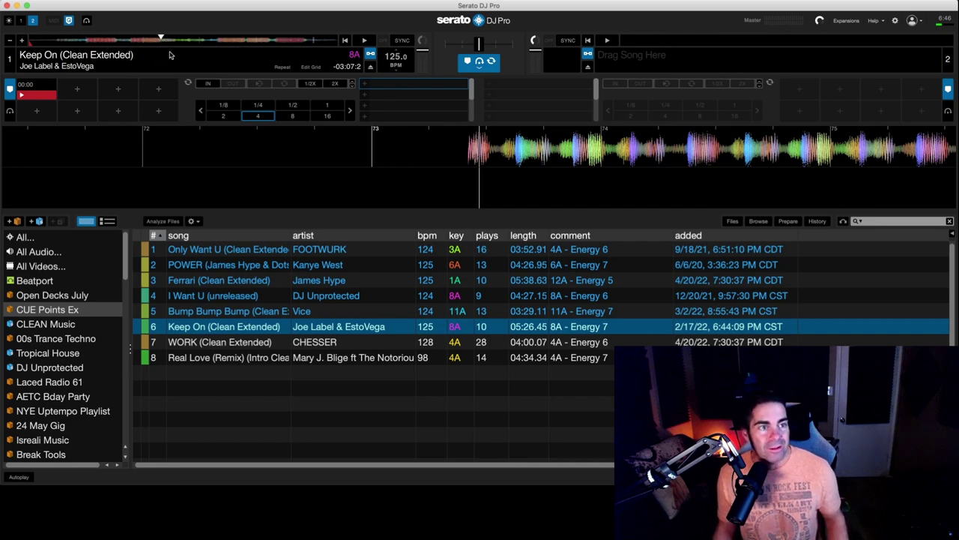
{"action": "left_click", "coordinate": [174, 41]}
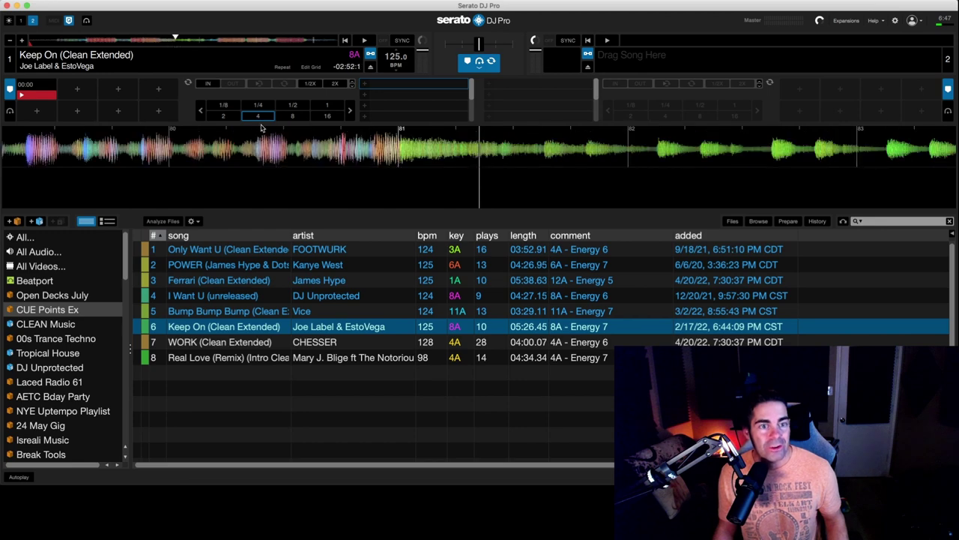
{"action": "left_click_drag", "start_coordinate": [305, 157], "coordinate": [390, 159]}
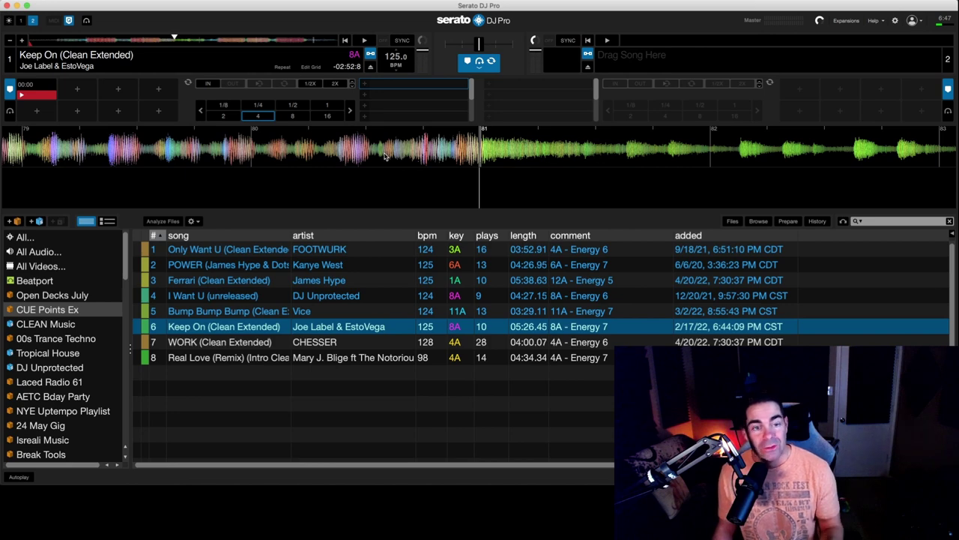
- Add an orange cue point at 02:18, just before the breakdown
{"action": "scroll", "coordinate": [180, 154], "scroll_direction": "up", "scroll_amount": 5}
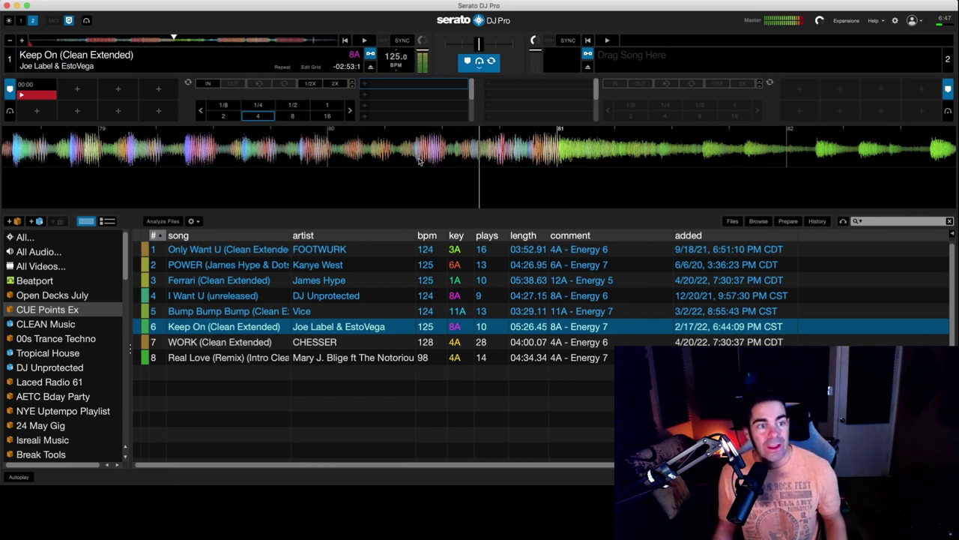
{"action": "scroll", "coordinate": [199, 150], "scroll_direction": "up", "scroll_amount": 5}
{"action": "scroll", "coordinate": [437, 149], "scroll_direction": "up", "scroll_amount": 5}
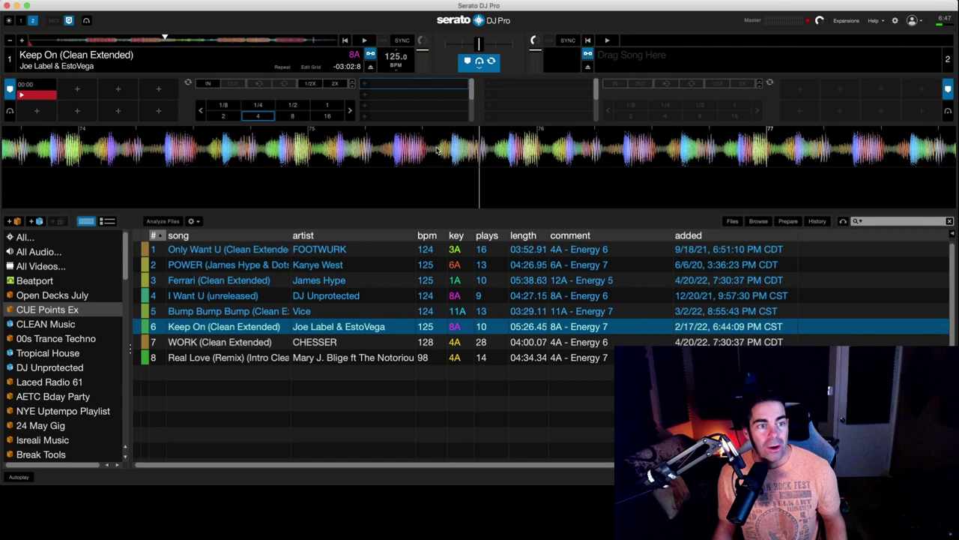
{"action": "scroll", "coordinate": [135, 142], "scroll_direction": "up", "scroll_amount": 2}
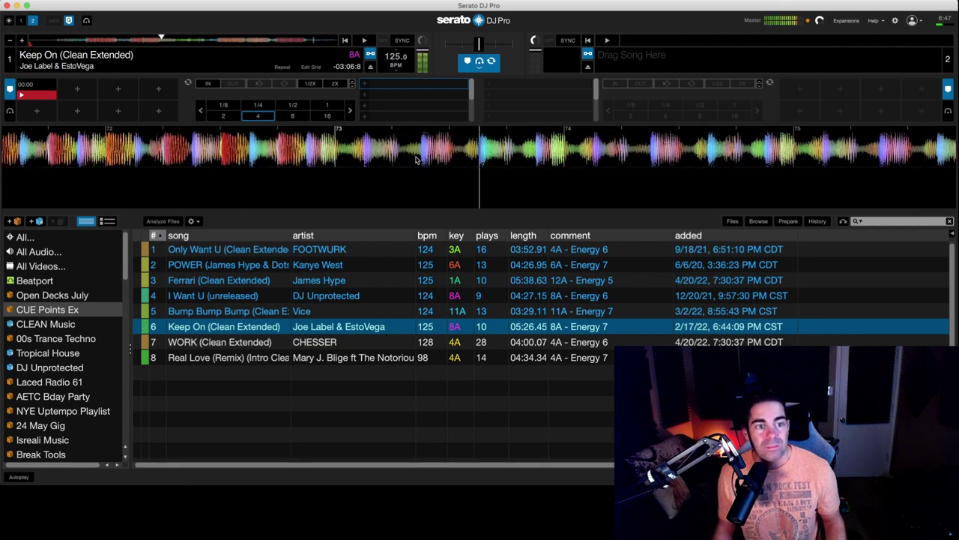
{"action": "scroll", "coordinate": [509, 161], "scroll_direction": "up", "scroll_amount": 2}
{"action": "scroll", "coordinate": [508, 161], "scroll_direction": "up", "scroll_amount": 1}
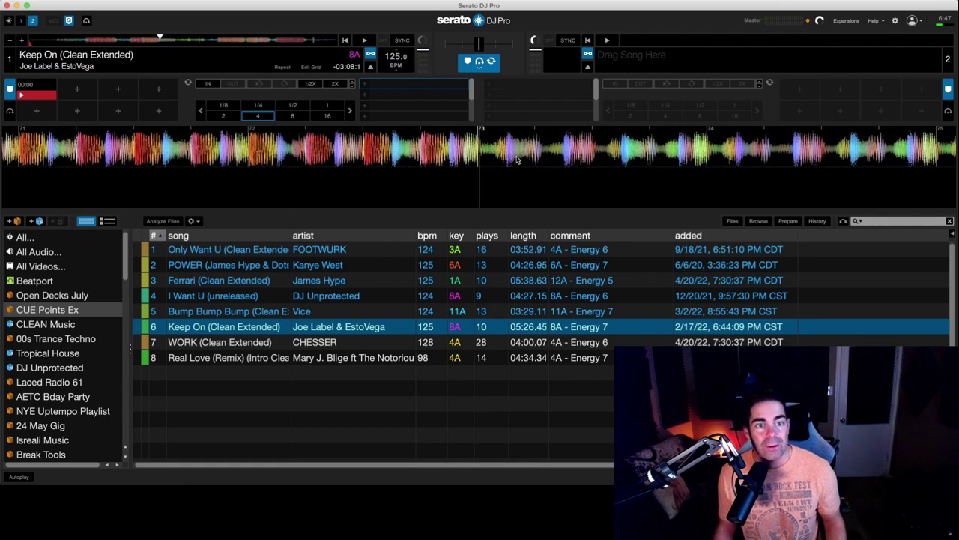
{"action": "left_click", "coordinate": [76, 89]}
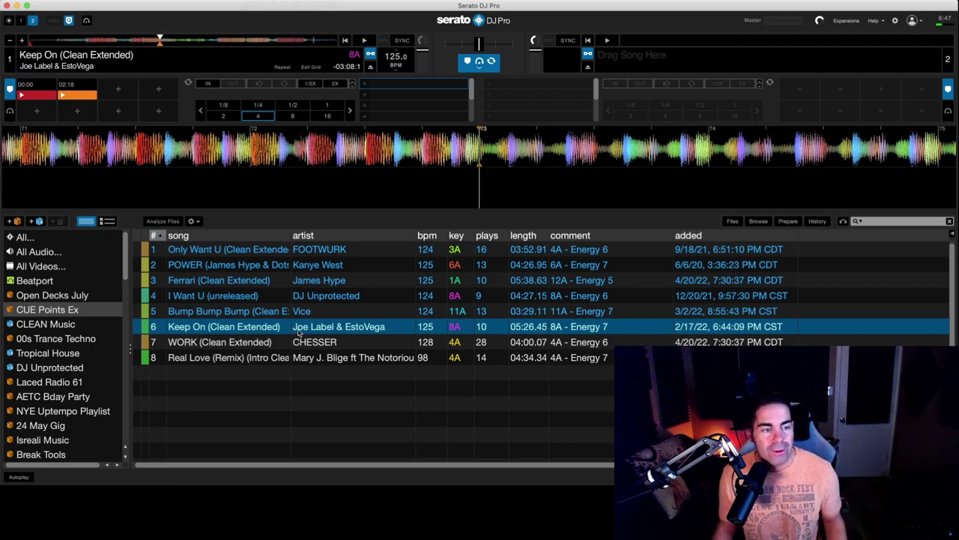
{"action": "left_click", "coordinate": [274, 42]}
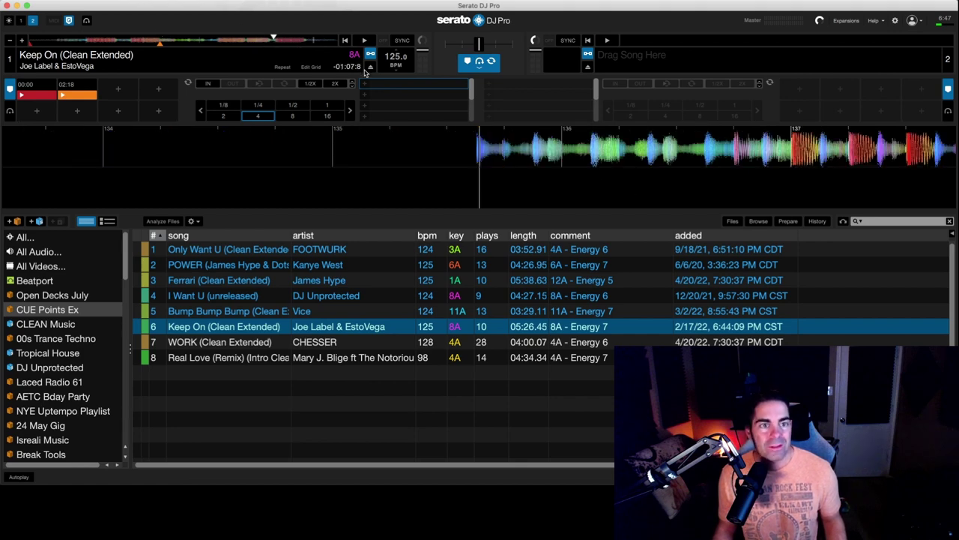
- Position playback four bars before the outro and add a blue cue at 04:37
{"action": "left_click", "coordinate": [305, 43]}
{"action": "left_click_drag", "start_coordinate": [492, 161], "coordinate": [462, 165]}
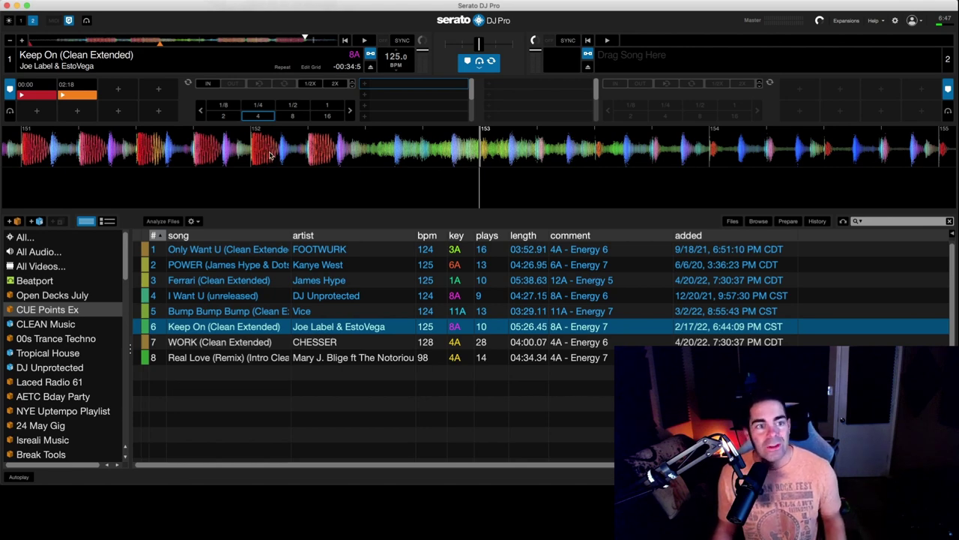
{"action": "mouse_move", "coordinate": [270, 155]}
{"action": "left_mouse_down"}
{"action": "mouse_move", "coordinate": [352, 154]}
{"action": "mouse_move", "coordinate": [272, 156]}
{"action": "left_mouse_up"}
{"action": "left_click_drag", "start_coordinate": [163, 154], "coordinate": [571, 154]}
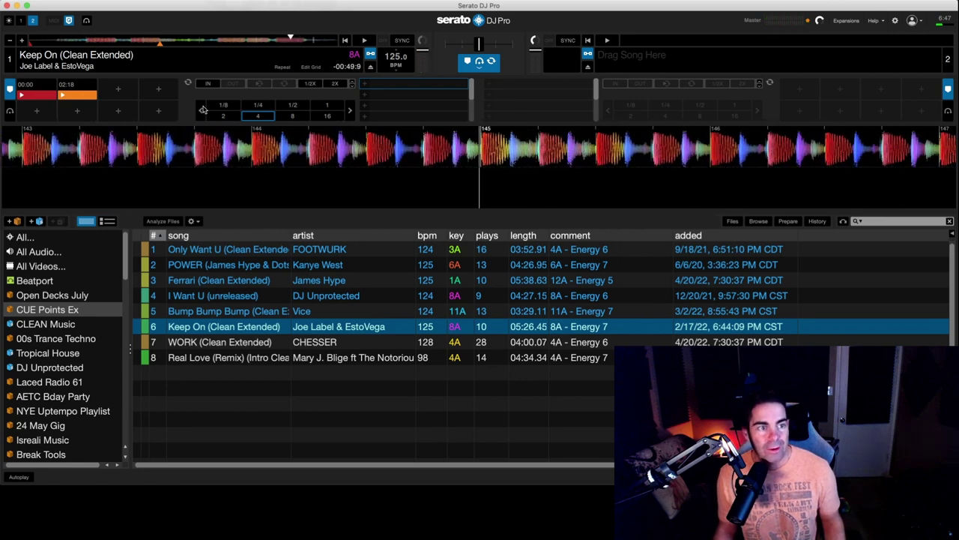
{"action": "left_click", "coordinate": [119, 90]}
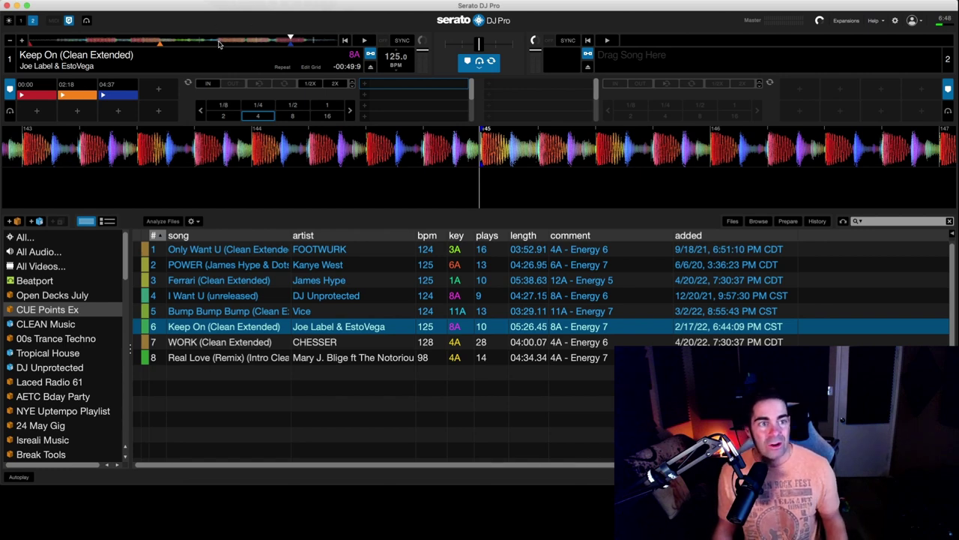
- Find the high-energy drop at bar 105 and add a yellow cue at 03:20
{"action": "left_click", "coordinate": [132, 41]}
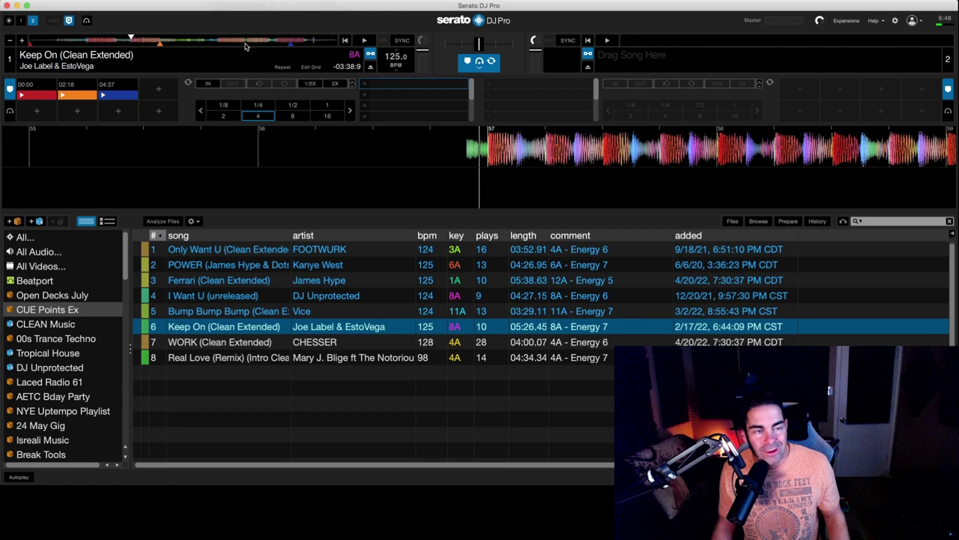
{"action": "left_click", "coordinate": [245, 42]}
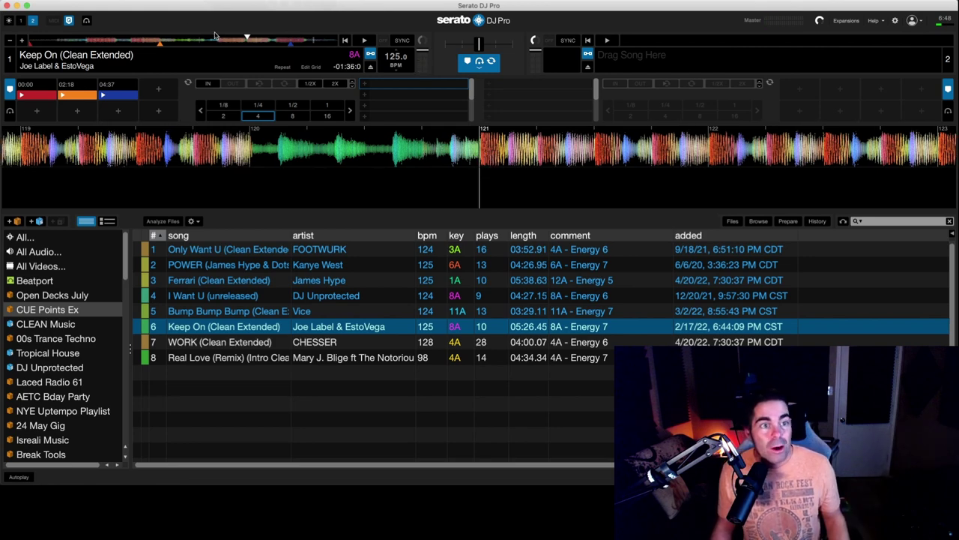
{"action": "left_click", "coordinate": [219, 39]}
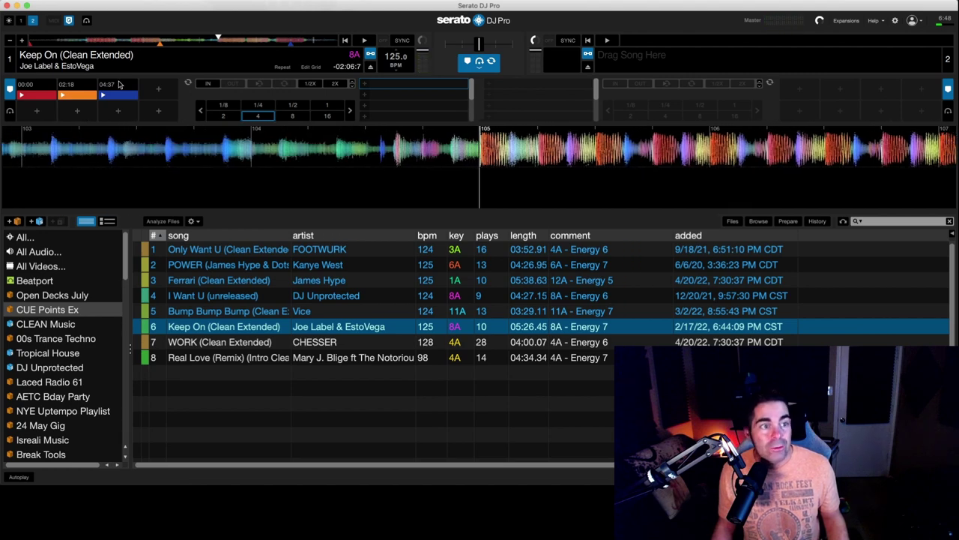
{"action": "left_click", "coordinate": [163, 93]}
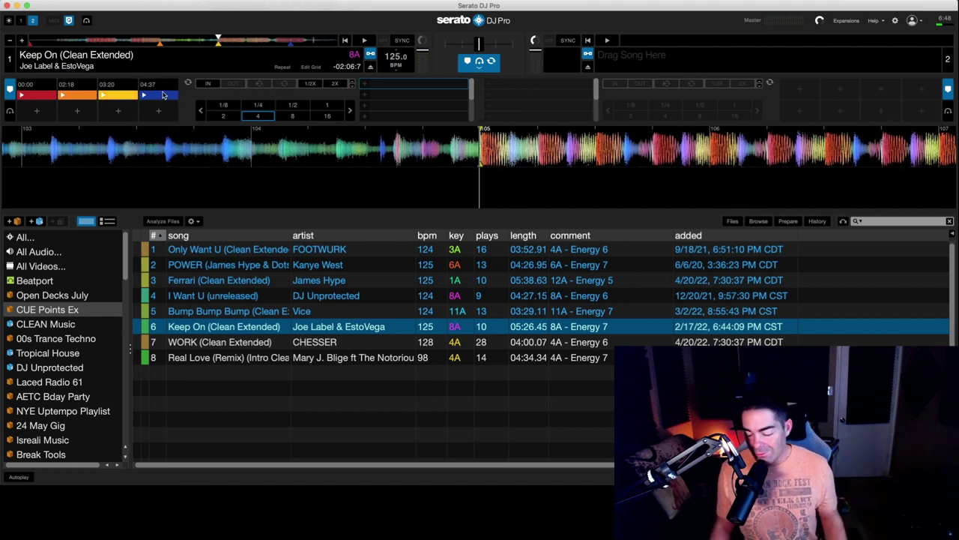